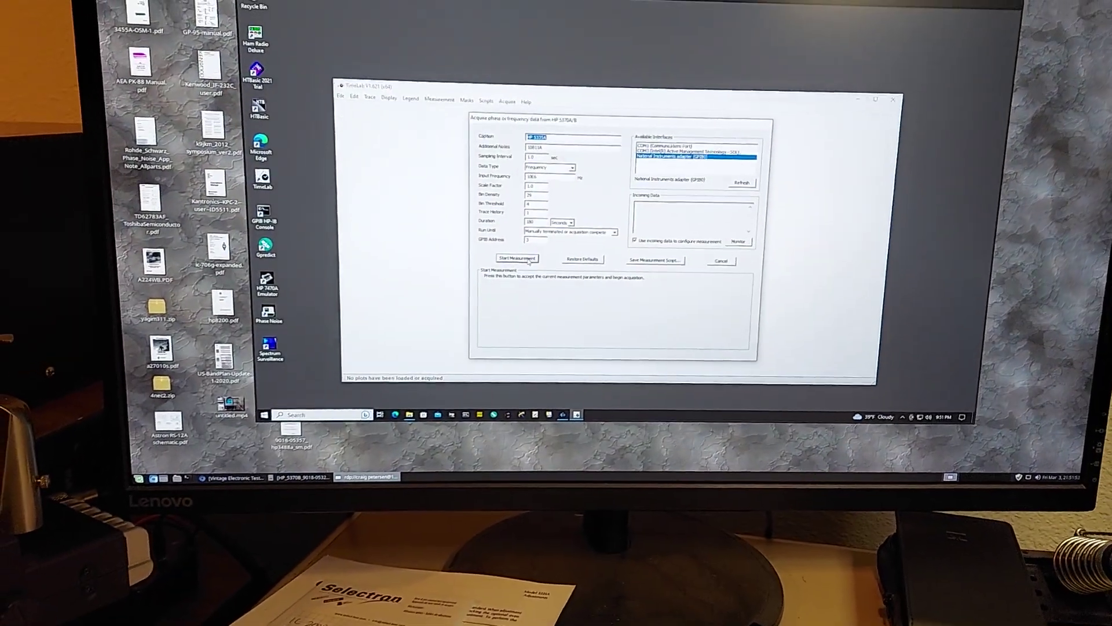
# Start the HP 5370B measurement so an empty Allan deviation plot awaits data
pyautogui.click(515, 252)
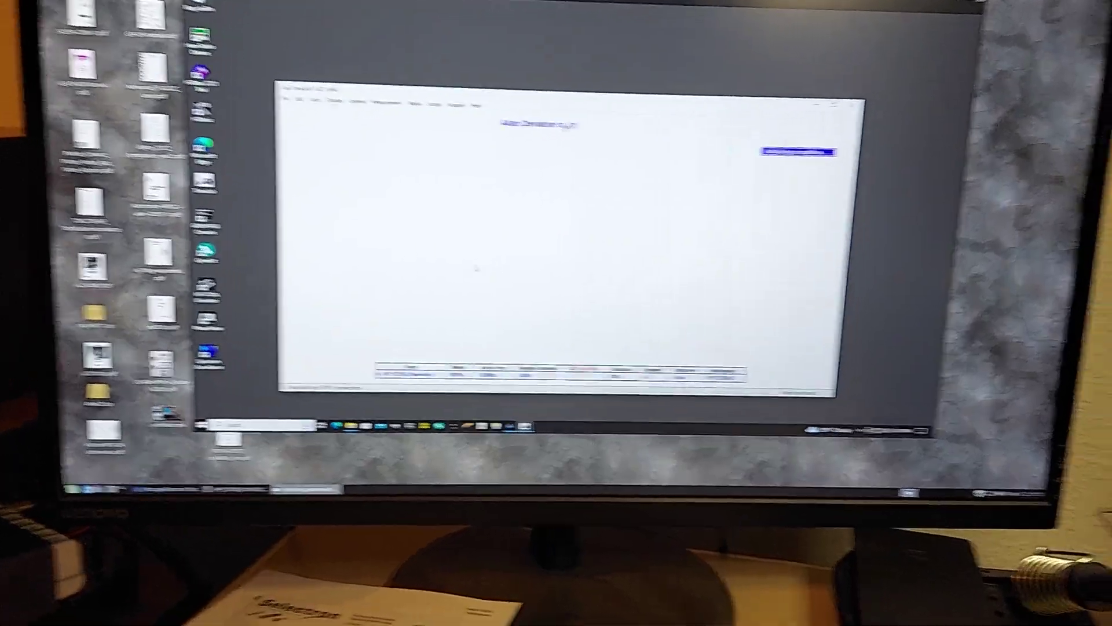